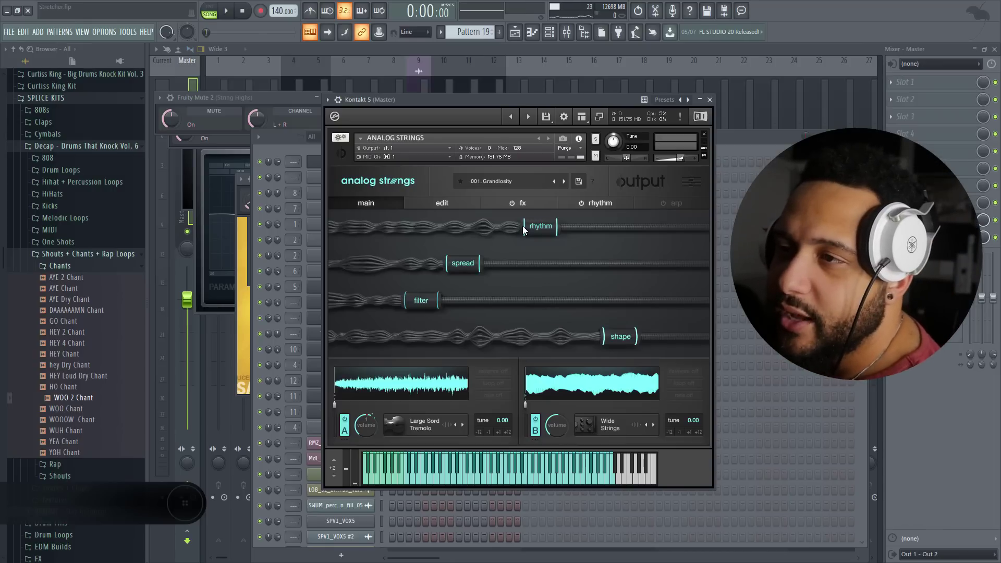
Step: Set the rhythm macro to 41% and the filter macro to 31%, and lower the shape macro to below its midpoint
drag(522, 227, 485, 228)
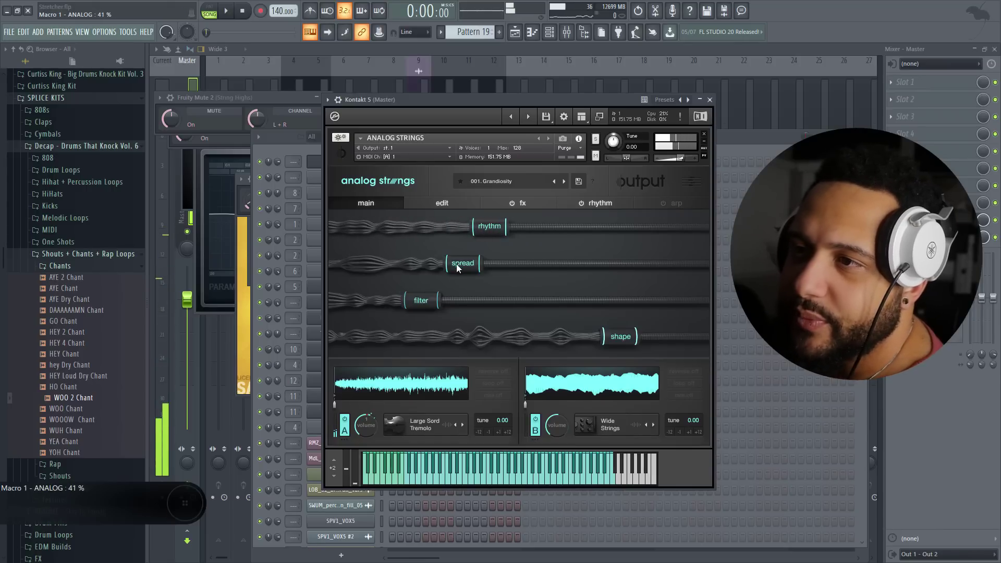
drag(463, 264, 600, 252)
right_click(601, 252)
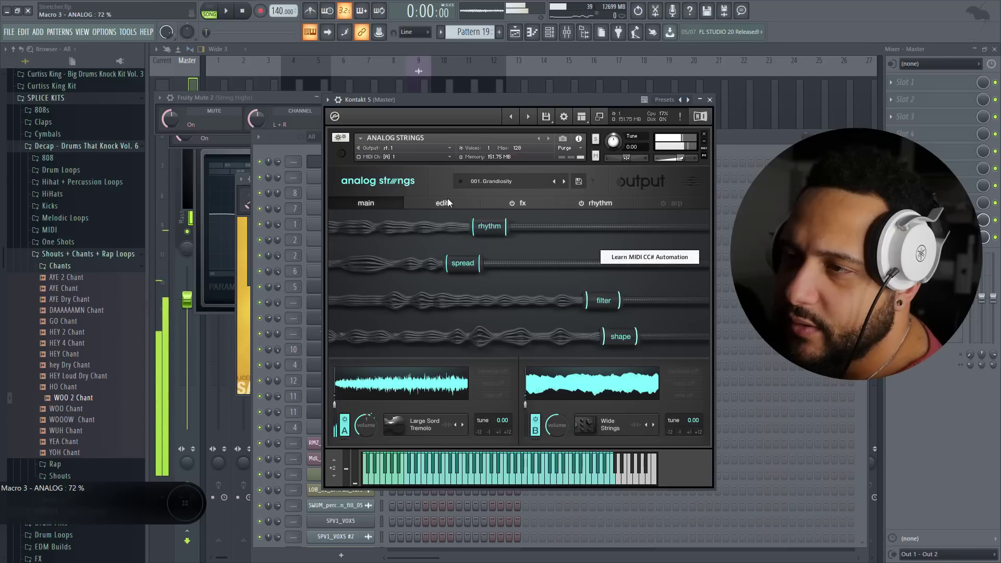
drag(398, 271, 419, 276)
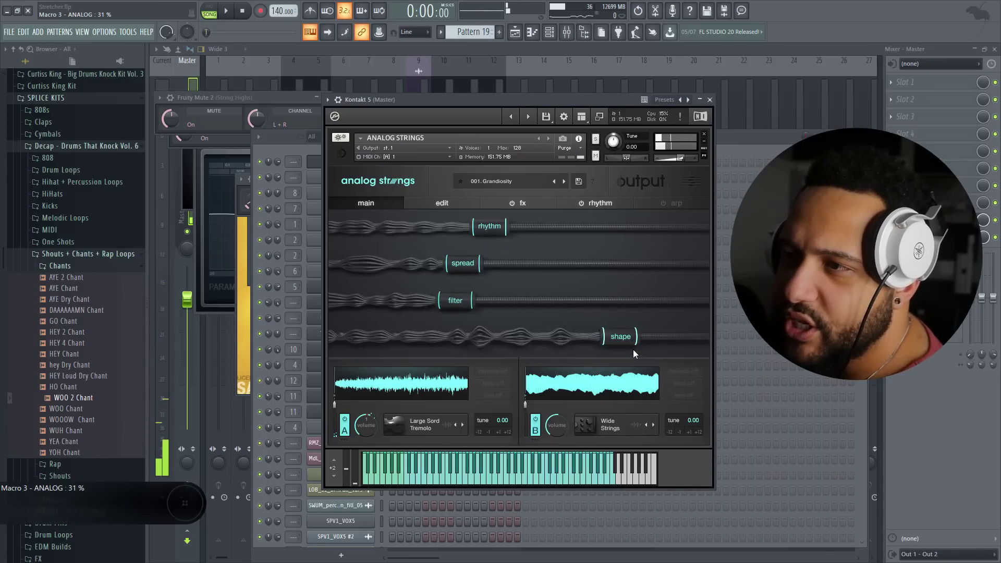
drag(632, 344, 477, 338)
drag(539, 336, 486, 339)
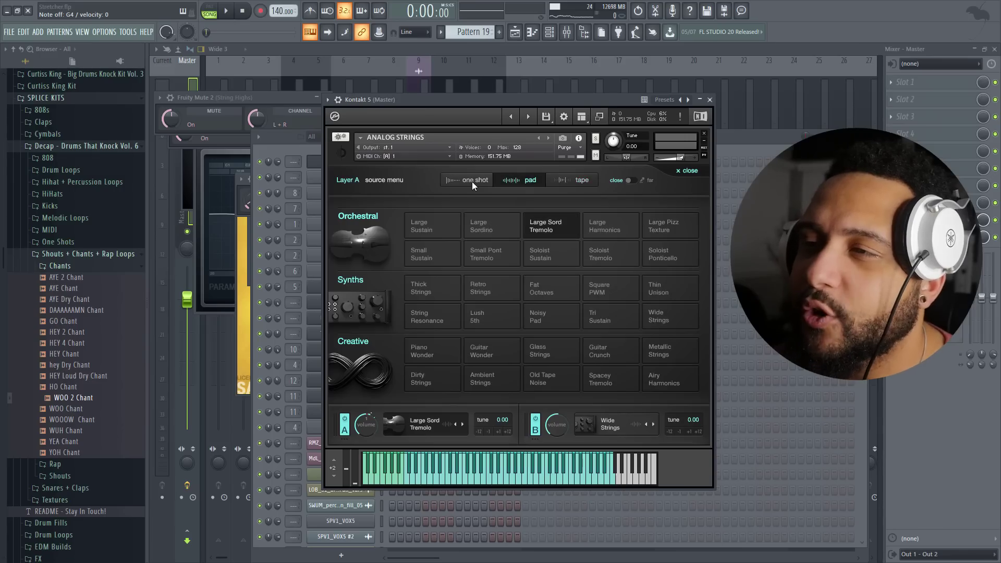
Step: Audition Layer A sources: the one-shot Small Staccato, and the pads Soloist Sustain and Small Pont Tremolo
click(471, 181)
click(486, 254)
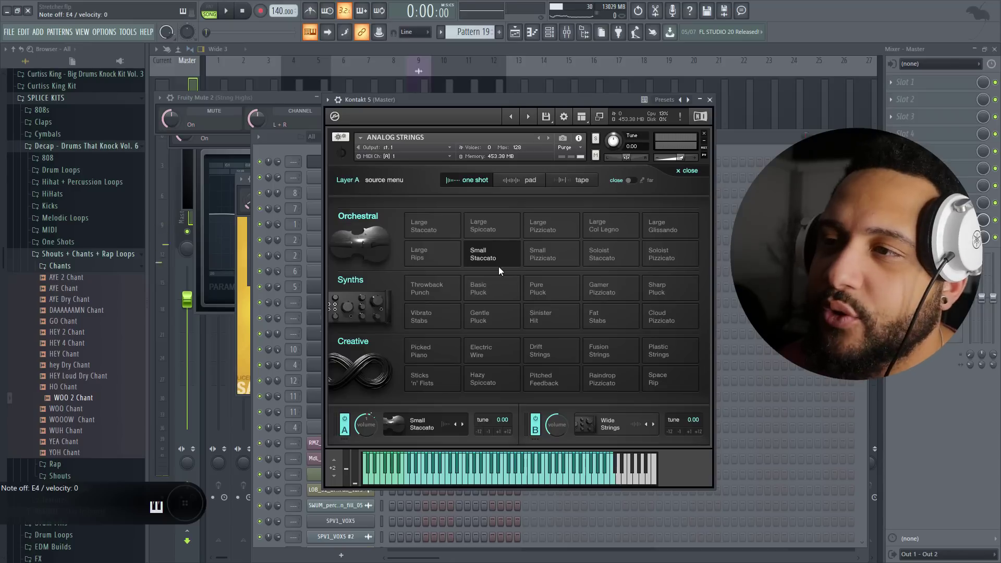
click(514, 178)
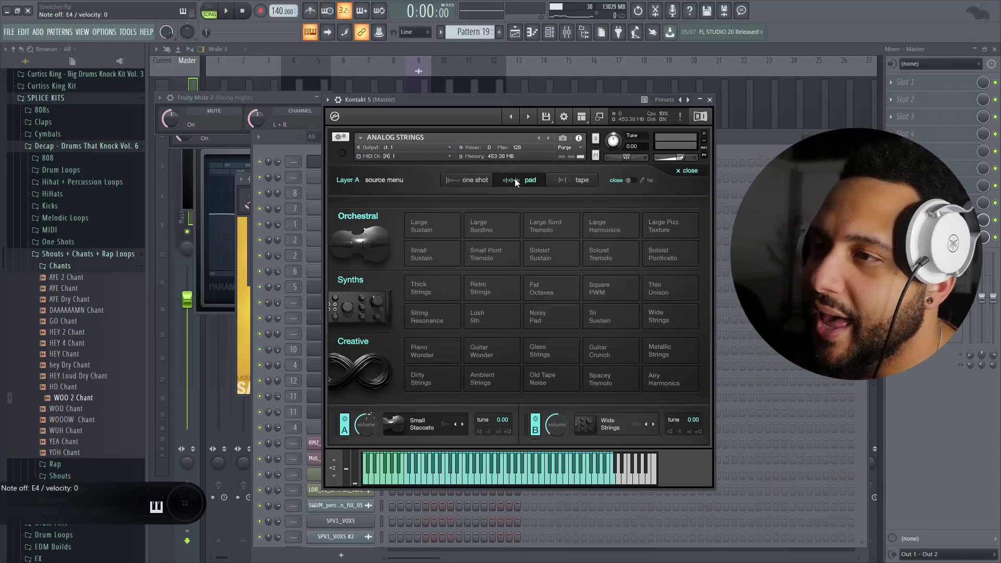
click(537, 255)
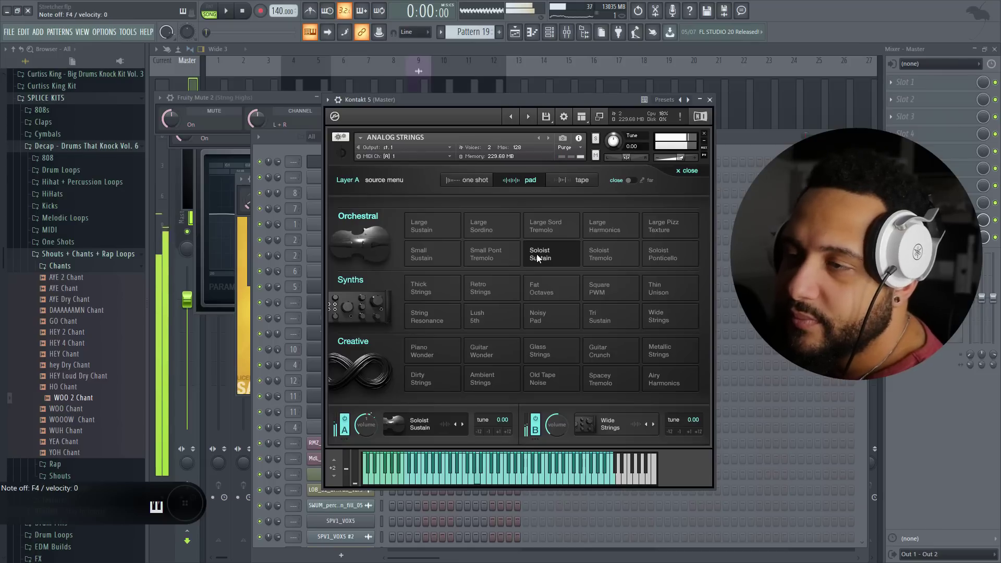
click(508, 262)
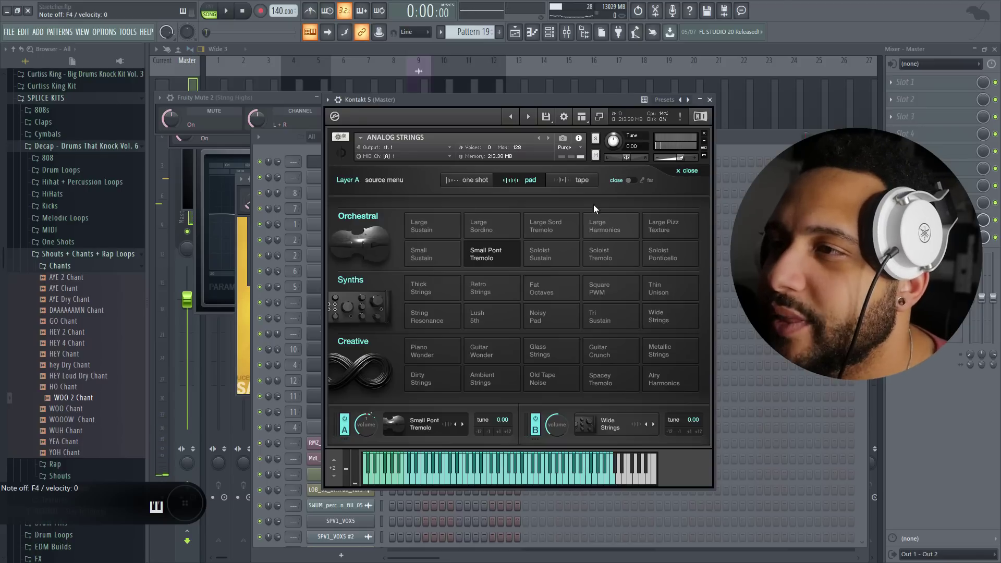
Step: Audition Layer A's tape sources, settle on Small Pont Tremolo, and switch off layer B
click(578, 183)
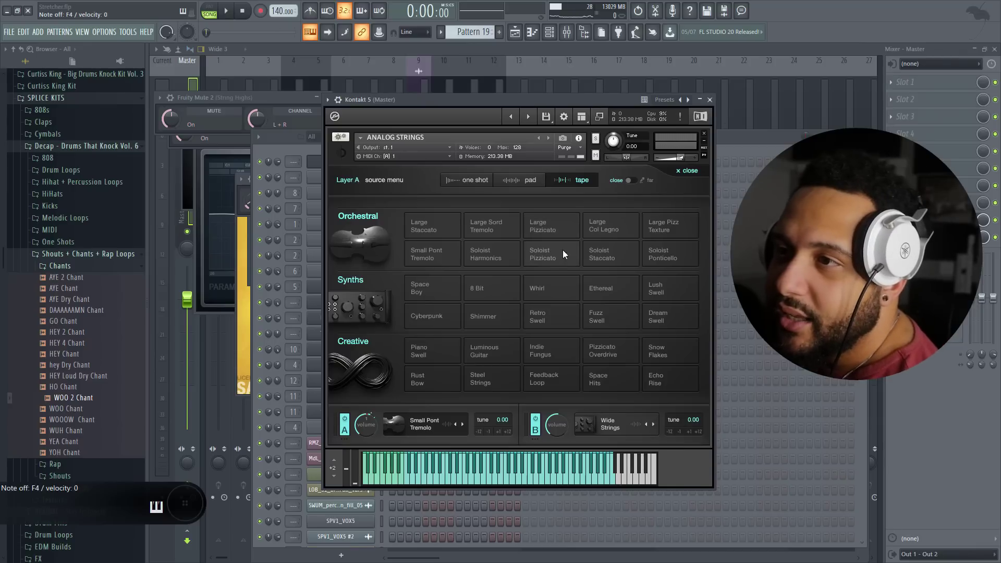
click(552, 292)
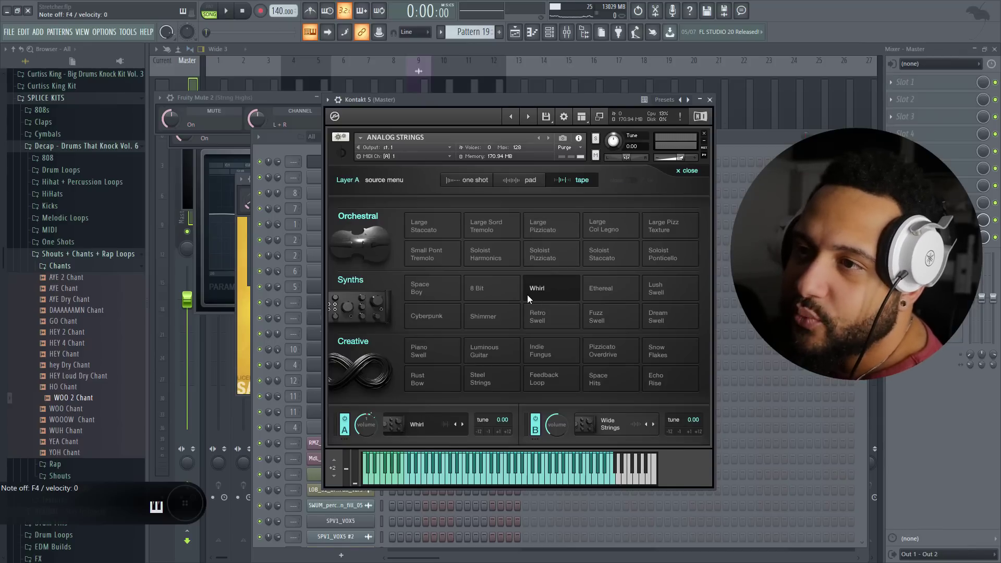
click(497, 253)
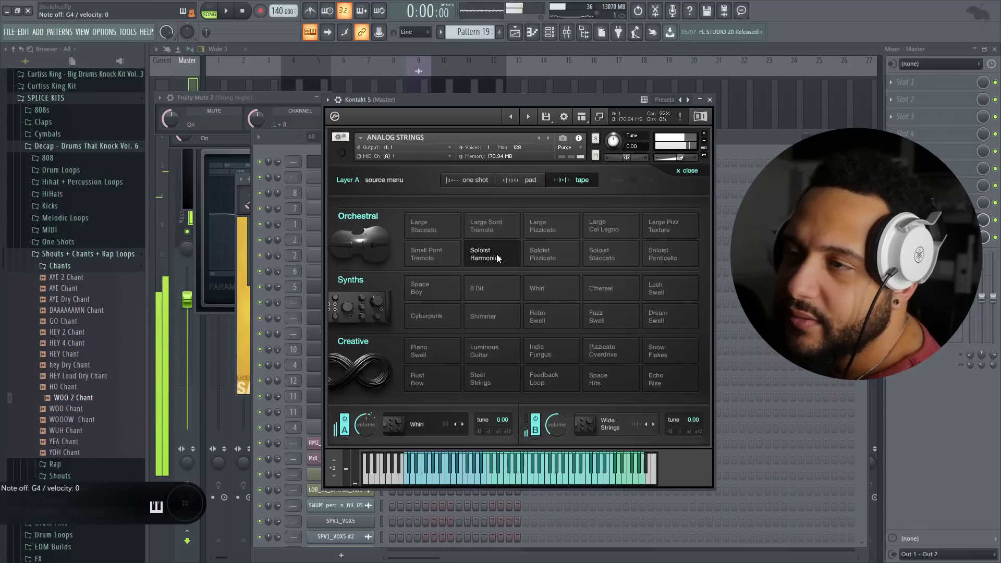
click(437, 251)
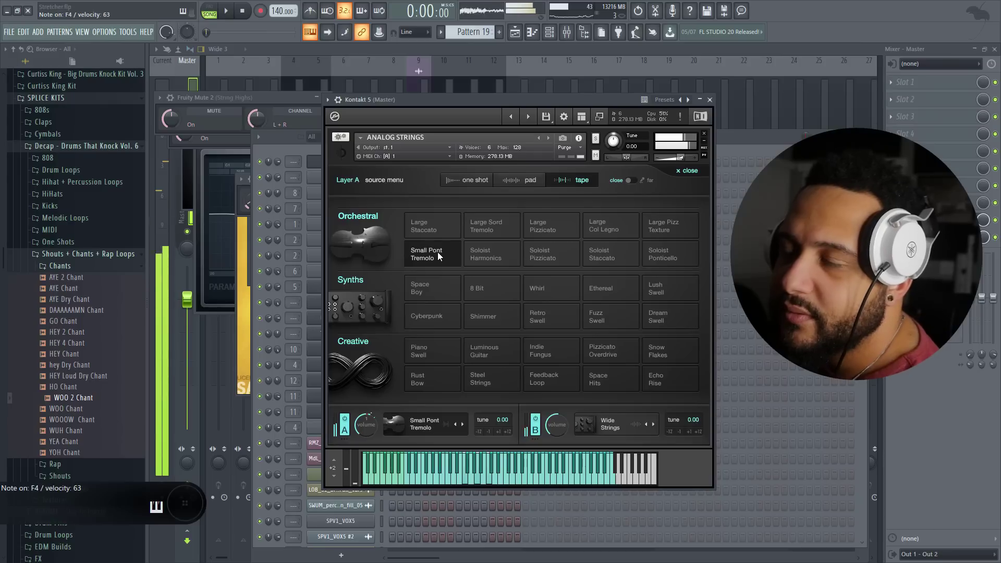
click(531, 253)
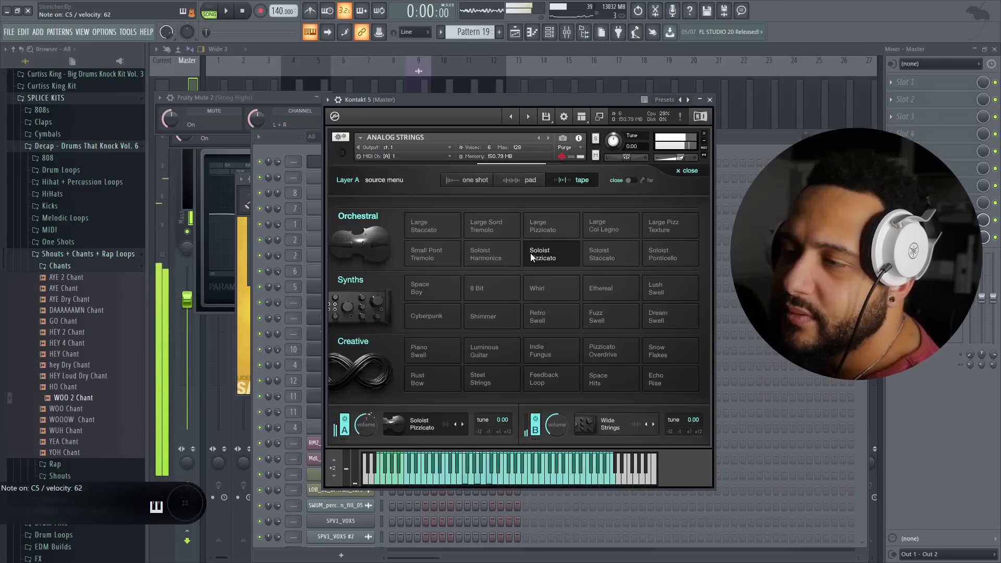
click(430, 255)
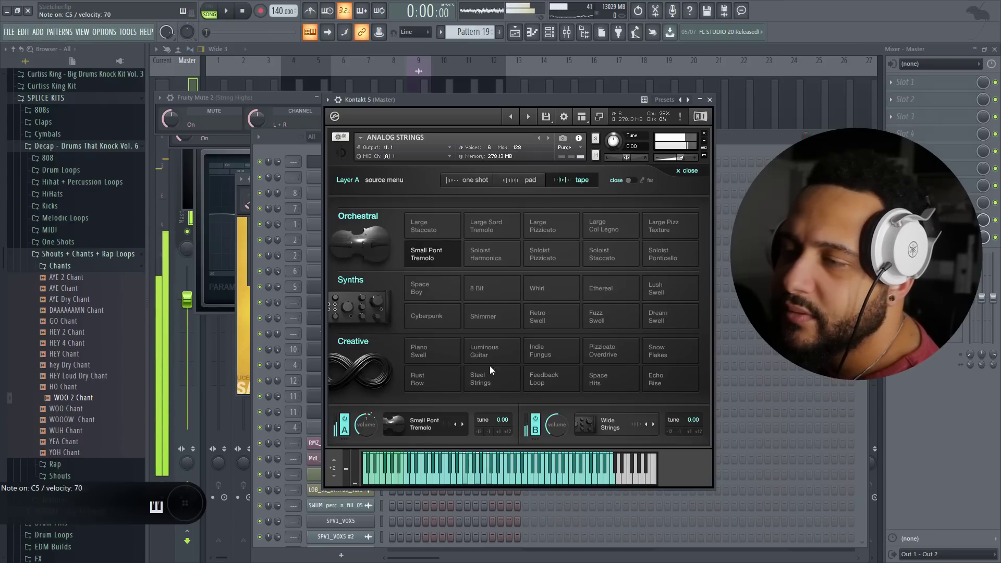
click(536, 419)
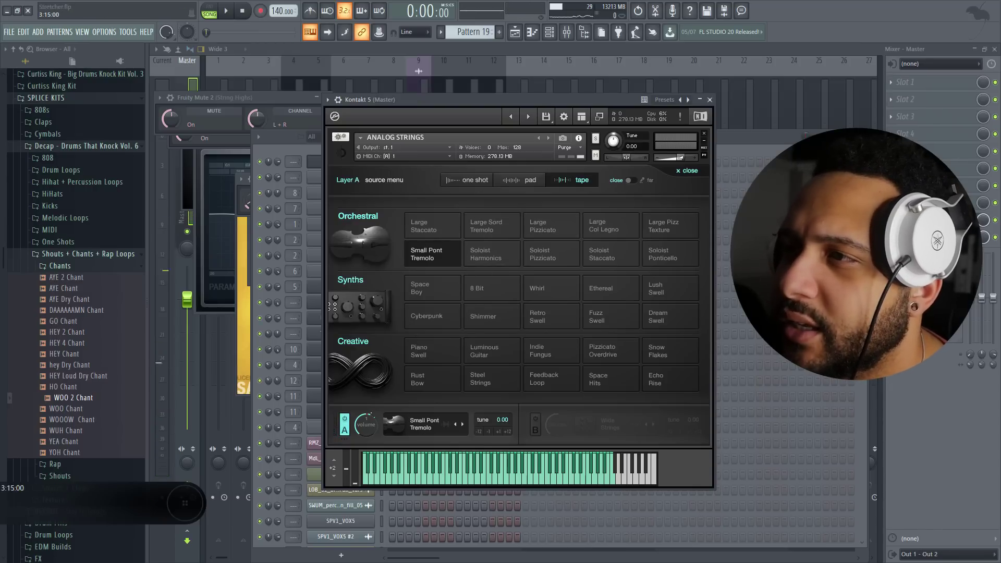
click(689, 172)
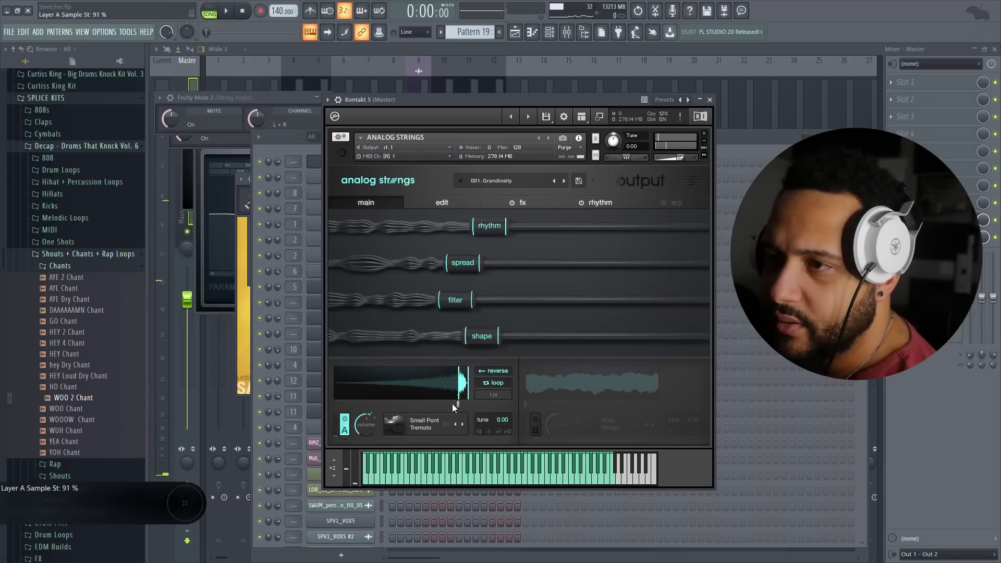
Step: Move Layer A's sample start back to the beginning of the waveform and toggle off its loop
drag(452, 404, 393, 405)
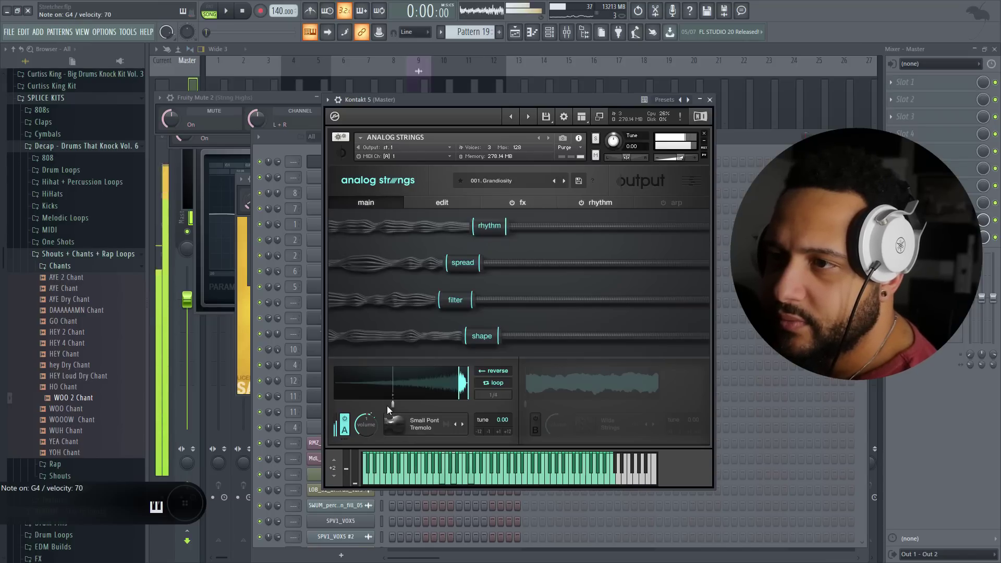
drag(389, 425, 333, 417)
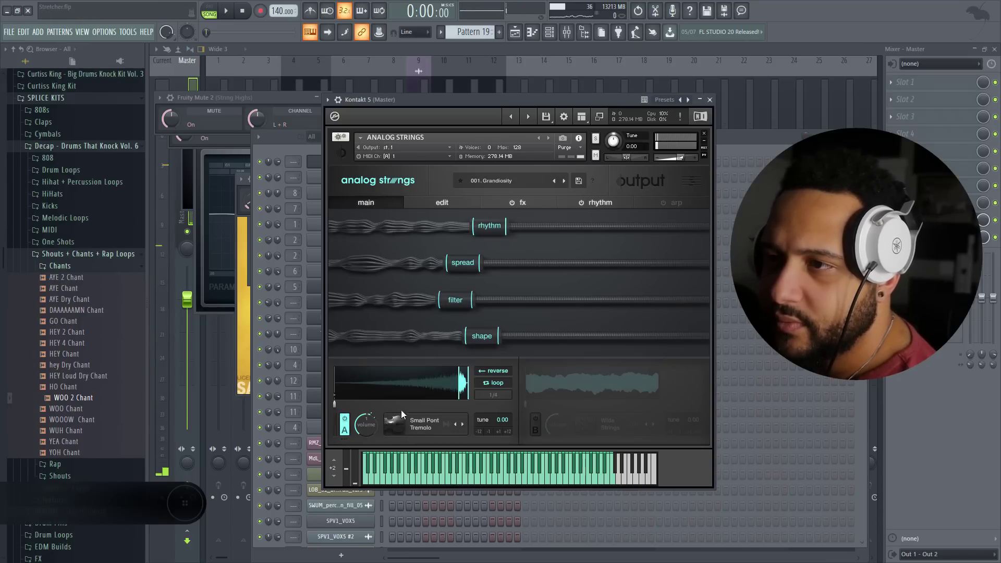
click(480, 384)
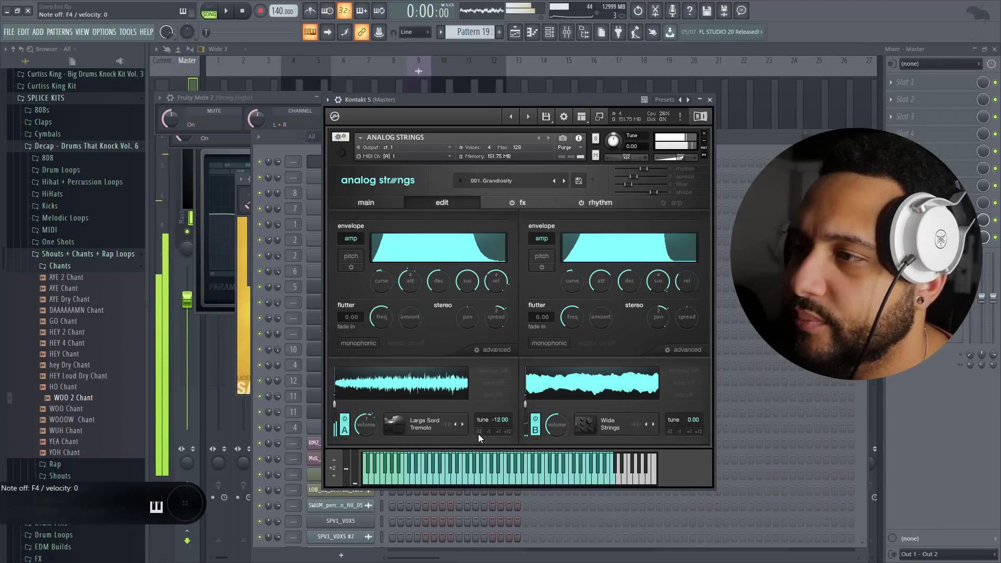
Step: Raise layer A's tune by 12 to 0.00 and adjust the glide in its advanced settings
click(506, 431)
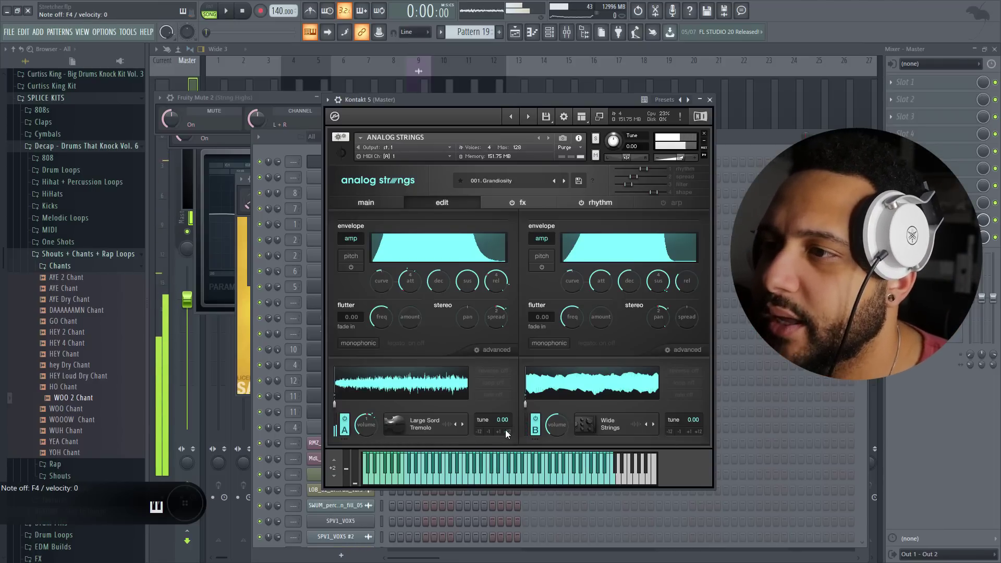
click(492, 349)
click(418, 312)
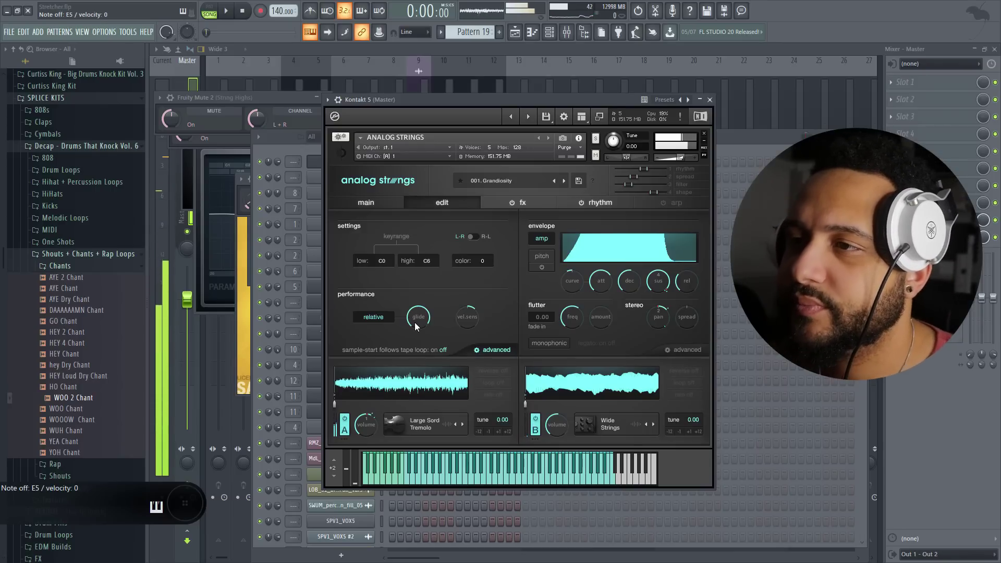
click(241, 13)
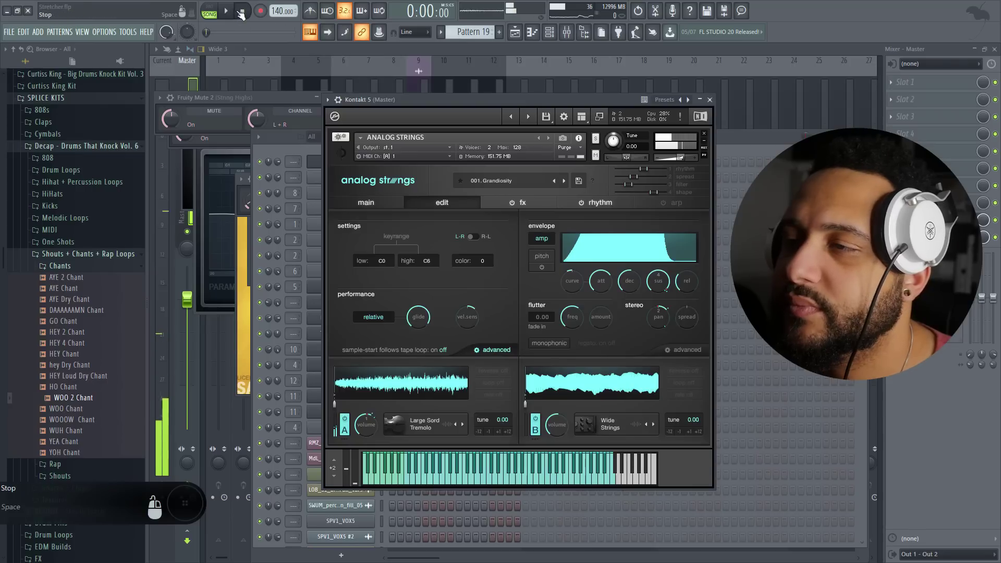
Step: Look through the global reverb and the per-layer effects, and save the project
click(531, 204)
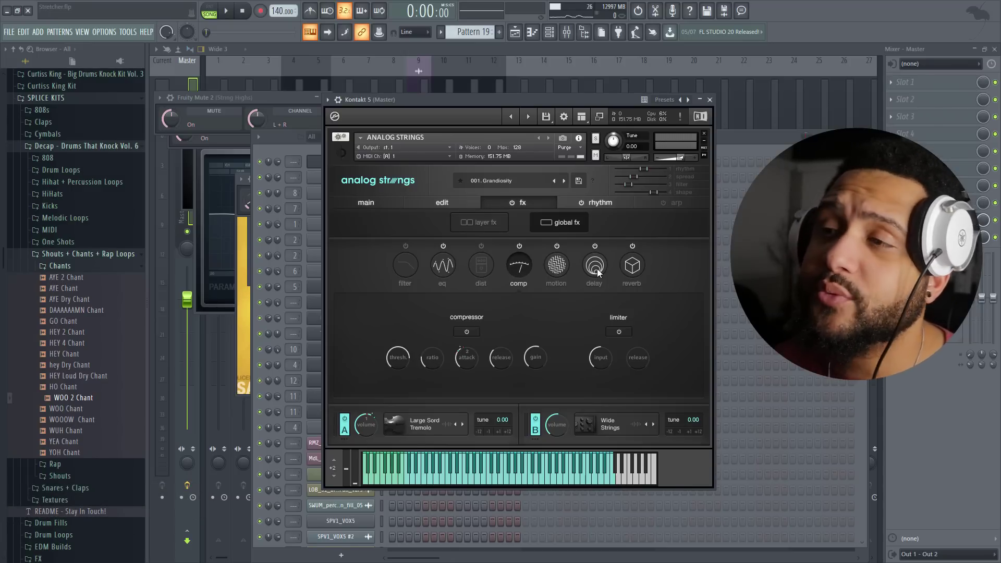
click(634, 267)
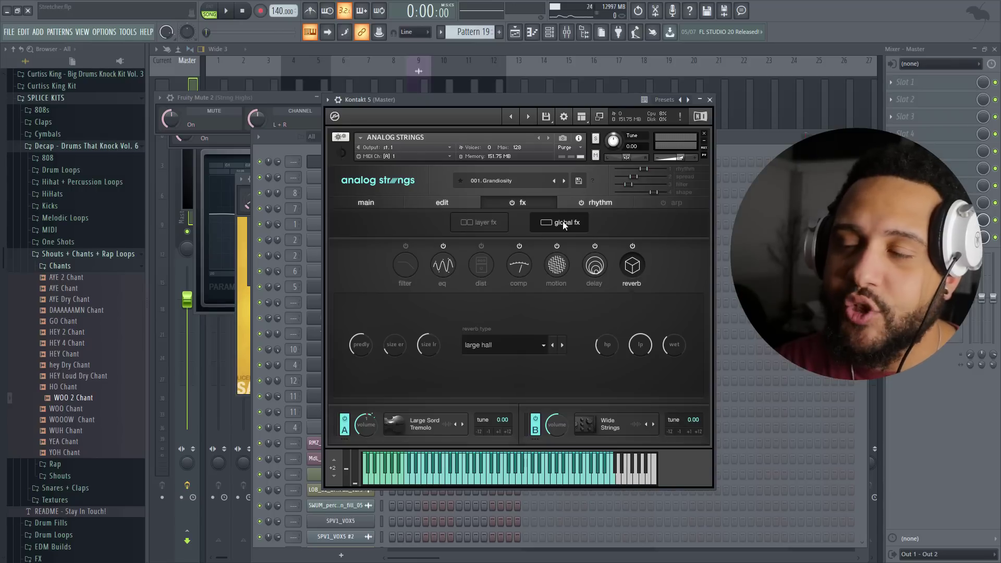
click(498, 220)
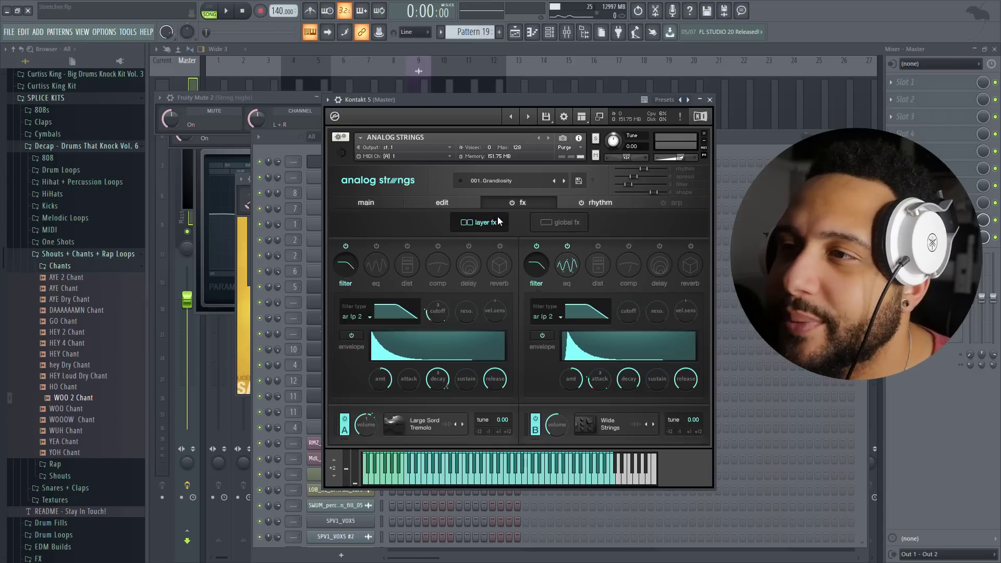
key(ctrl+s)
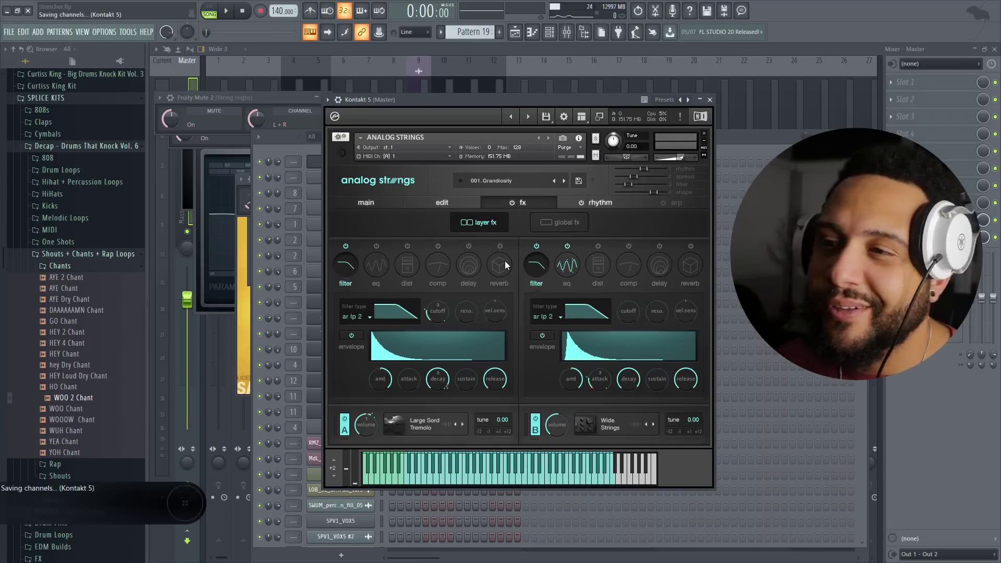
Step: Turn the rhythm section on and load the factory rhythm preset 18. Long Short
click(598, 203)
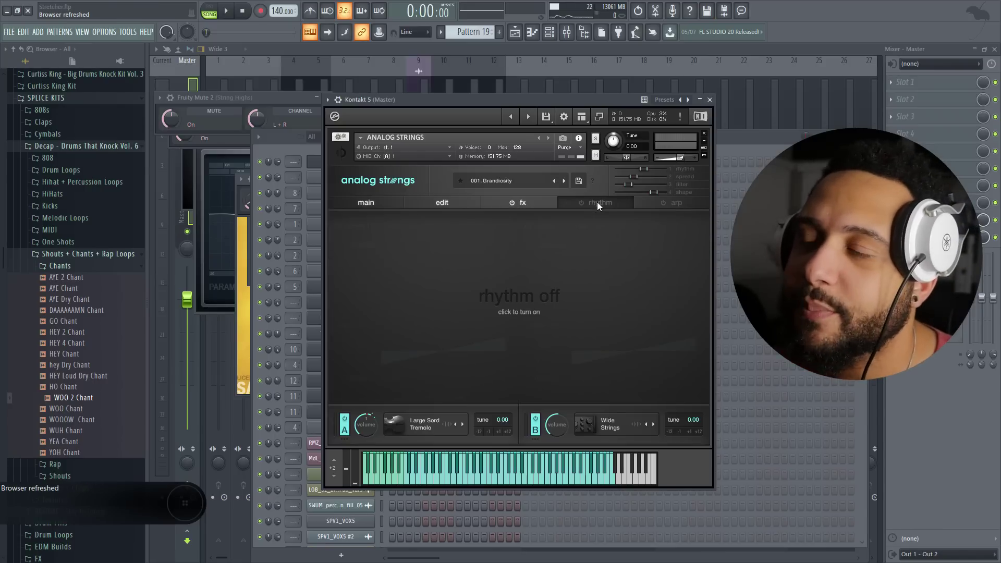
click(529, 296)
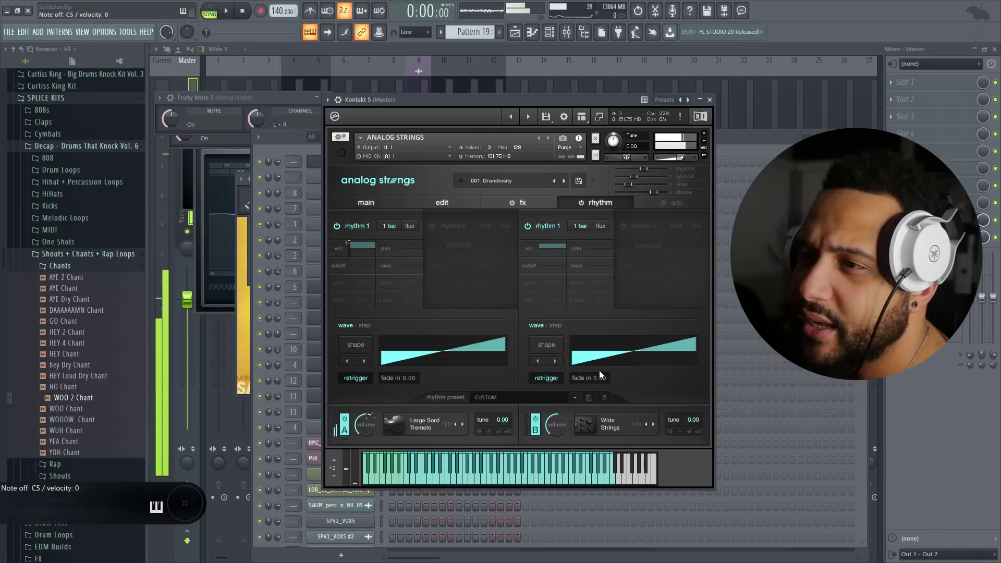
click(579, 397)
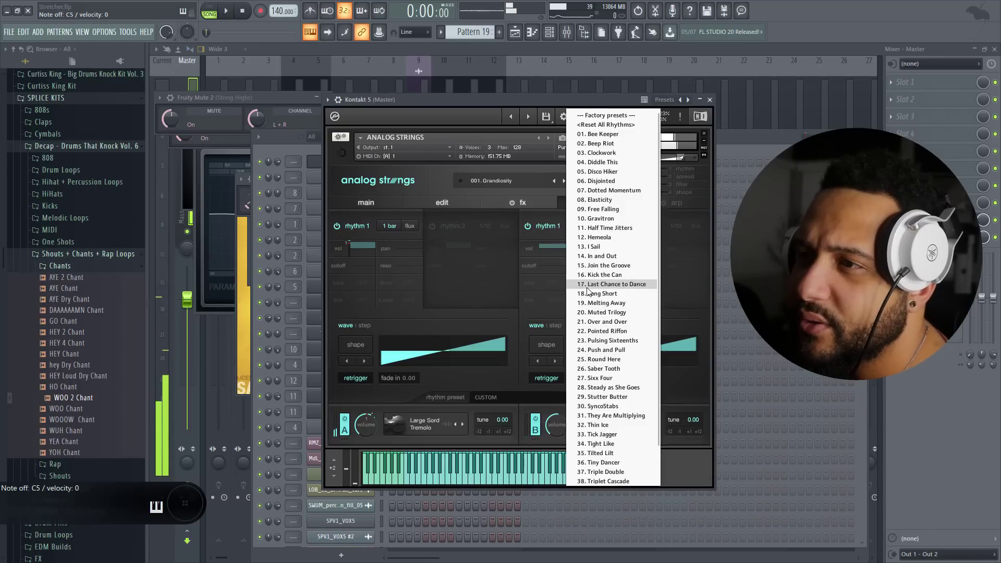
click(588, 294)
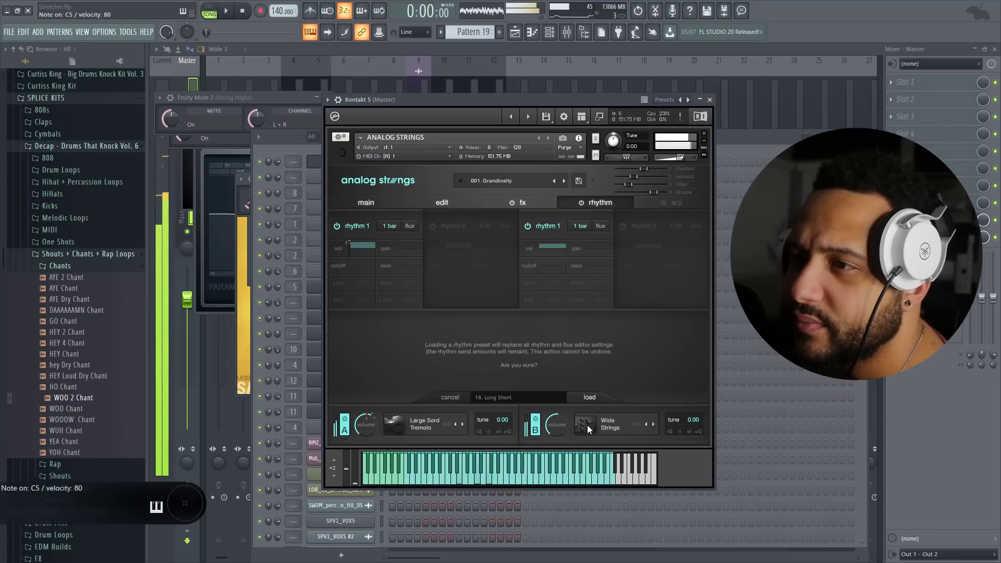
click(590, 399)
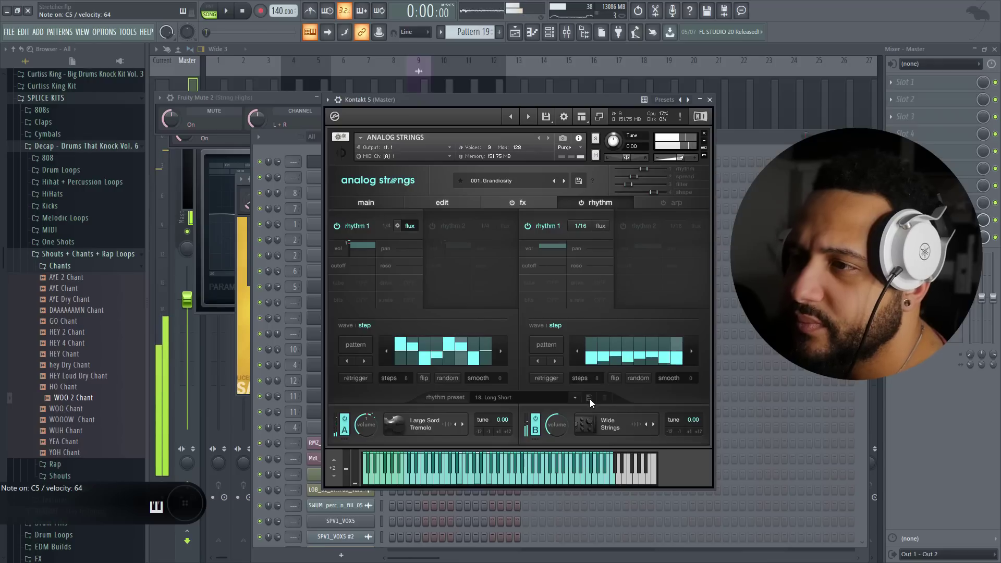
Step: Try out the arpeggiators on both layers, switch the arpeggiator off, and close the Kontakt 5 window
click(575, 398)
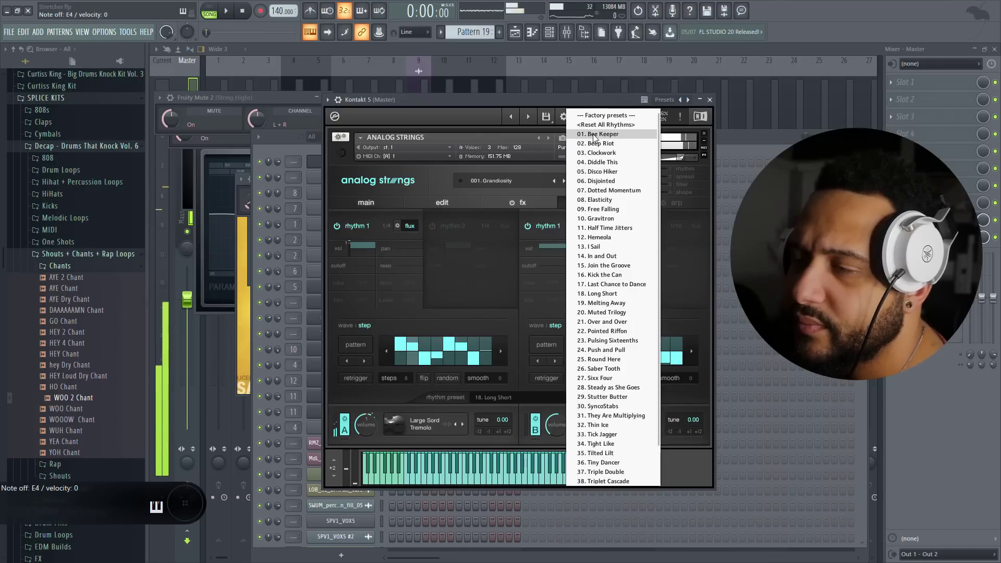
click(671, 208)
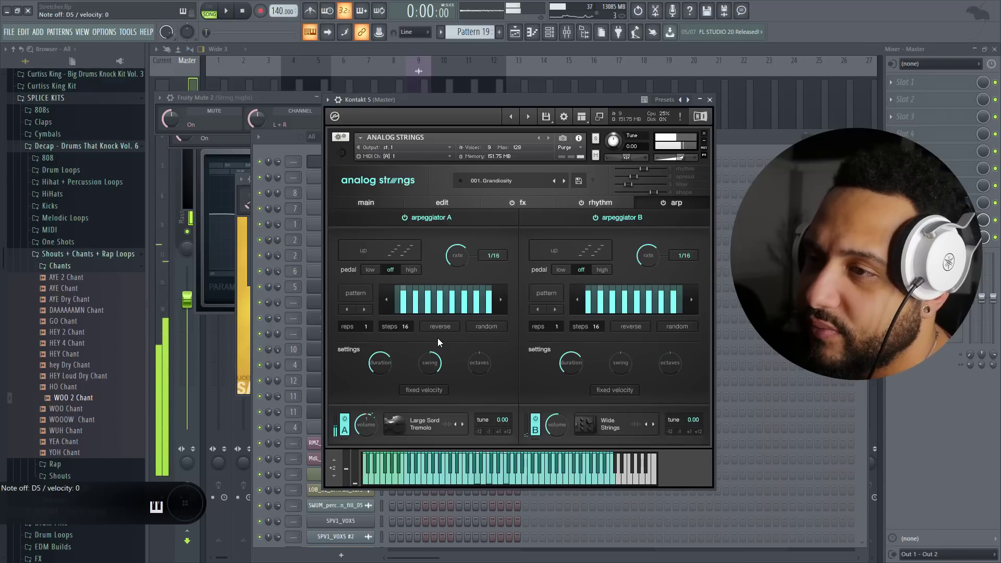
click(661, 203)
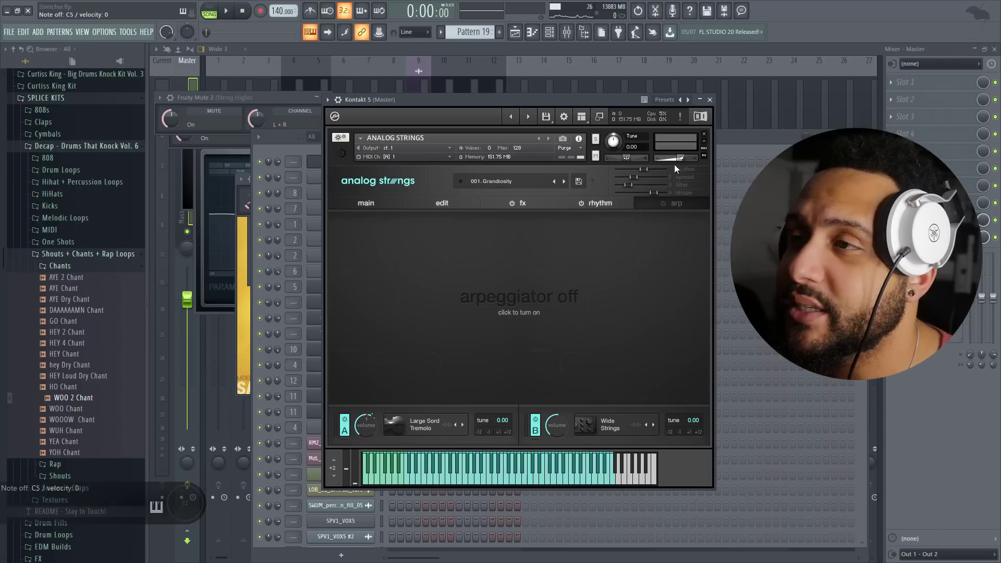
click(710, 100)
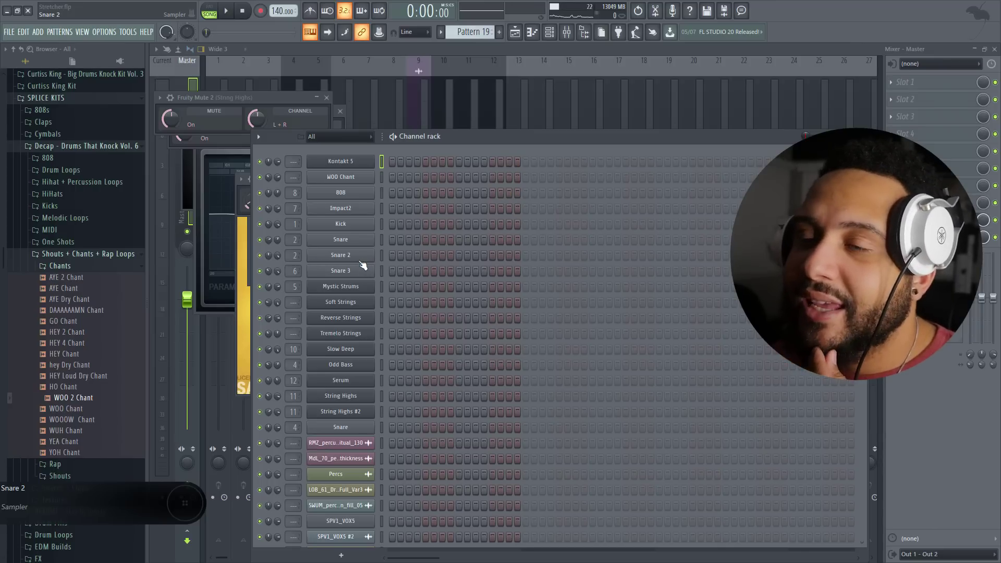
Step: Play the song from the start and follow the arrangement in the Playlist through to its last clips
click(226, 11)
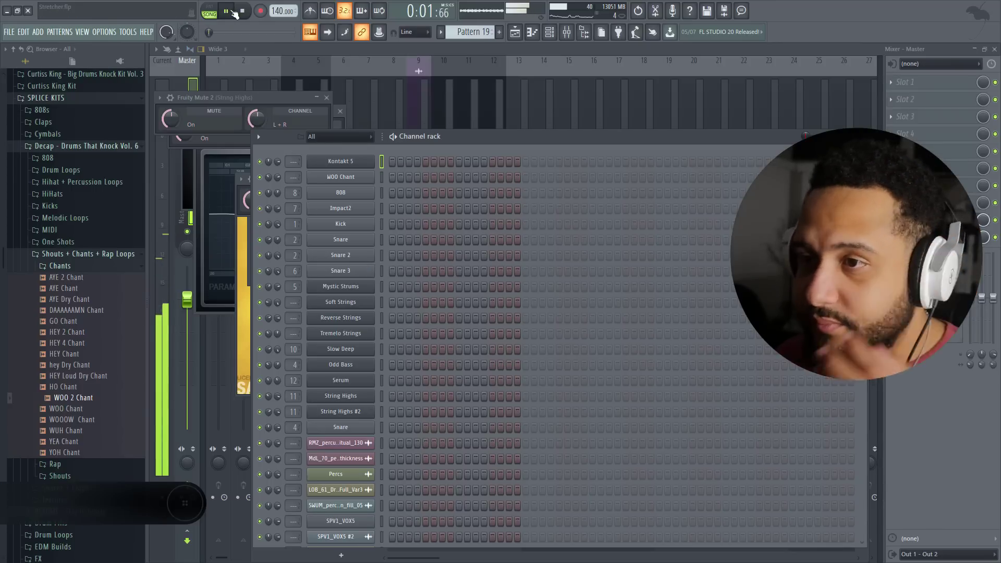
key(F9)
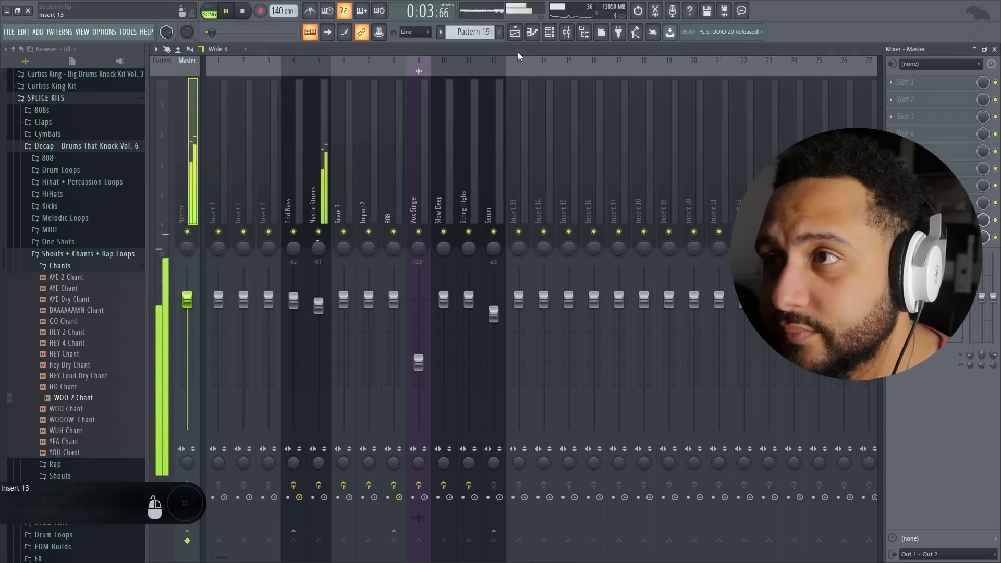
key(F5)
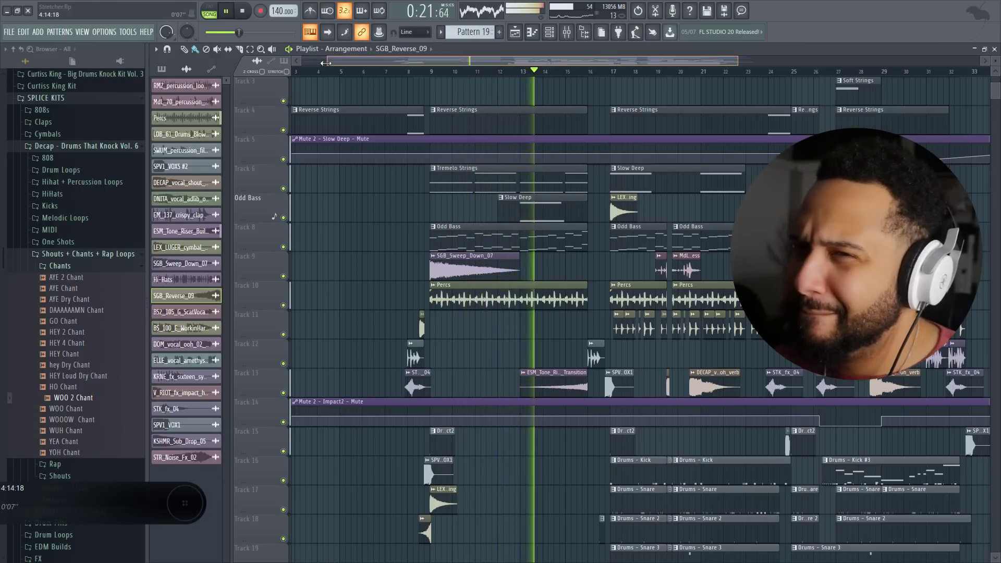
drag(328, 62, 415, 65)
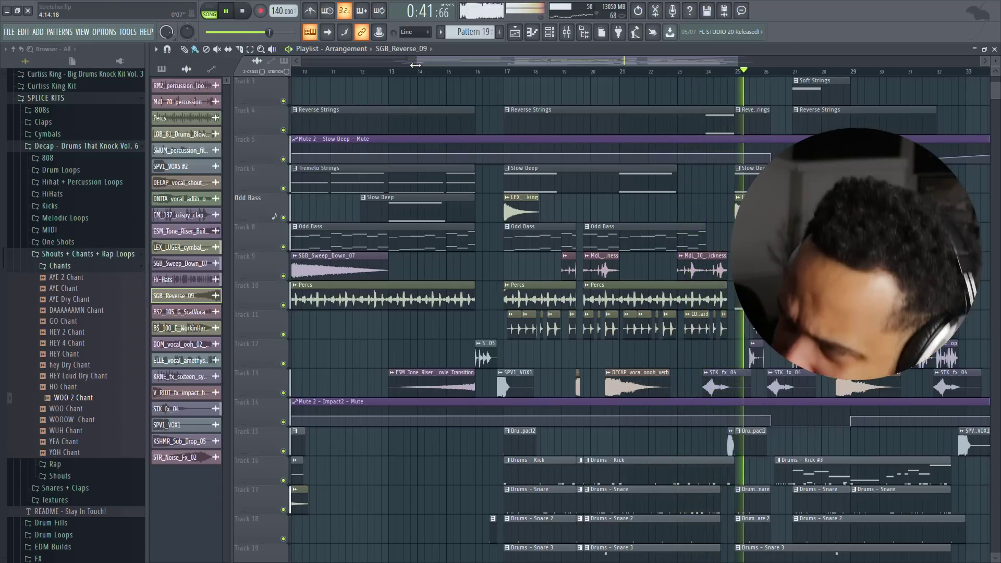
drag(420, 64, 438, 60)
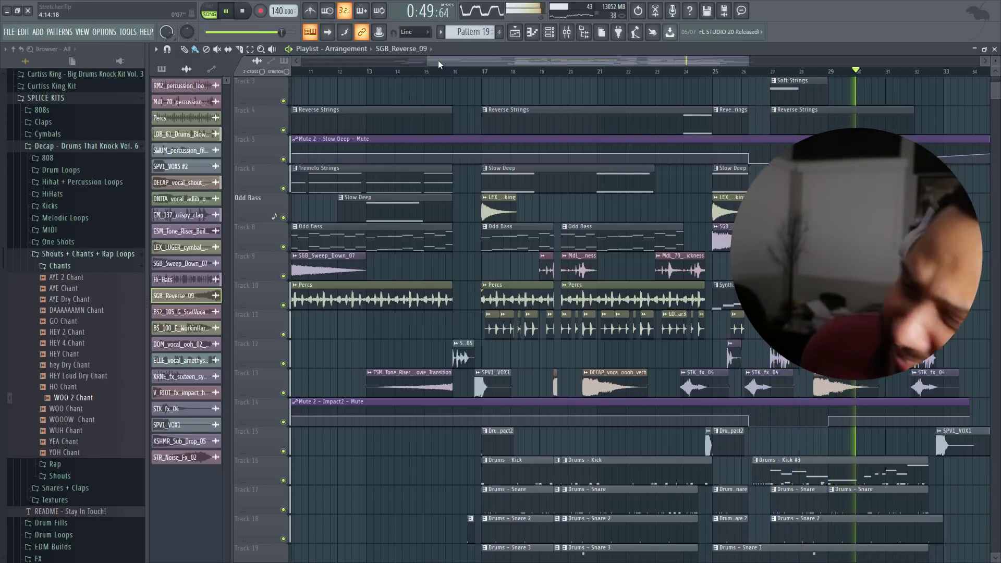
drag(438, 60, 585, 55)
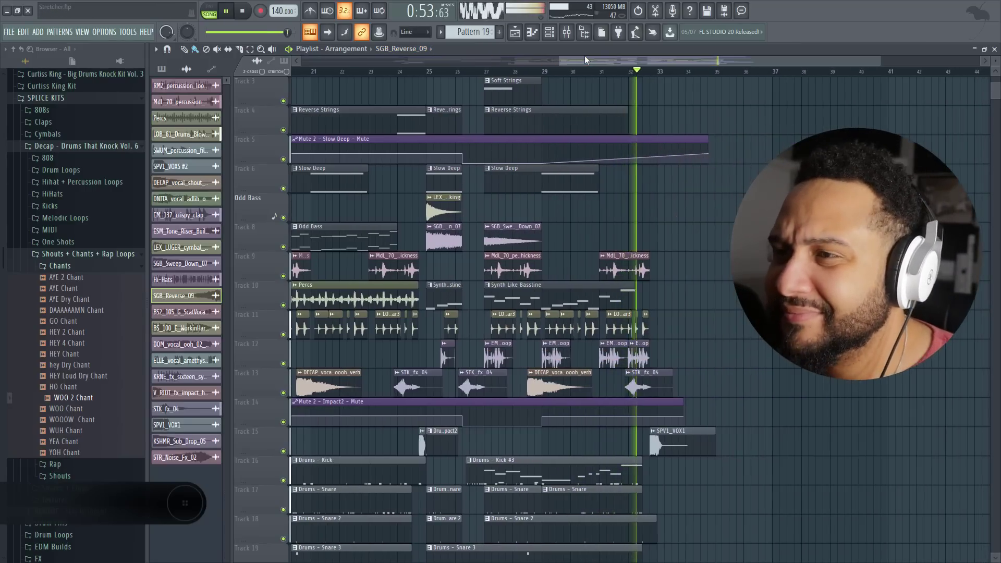